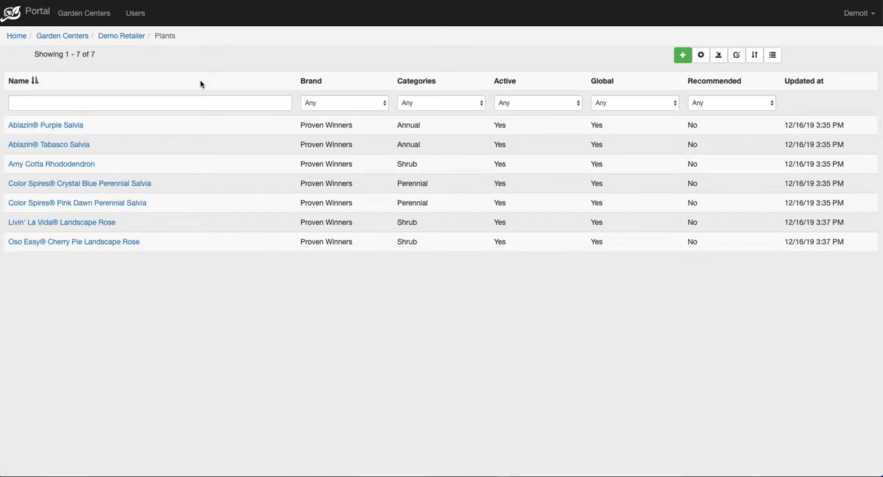
Assign Premium Bedding Plant Food and Root Stimulator & Plant Starter as cross sells to all the listed plants.
{"action": "left_click", "coordinate": [702, 56]}
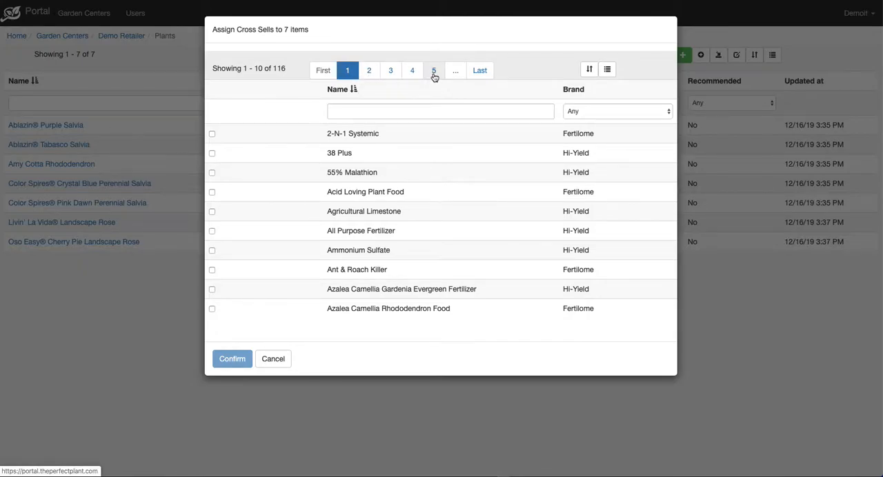
{"action": "left_click", "coordinate": [357, 111]}
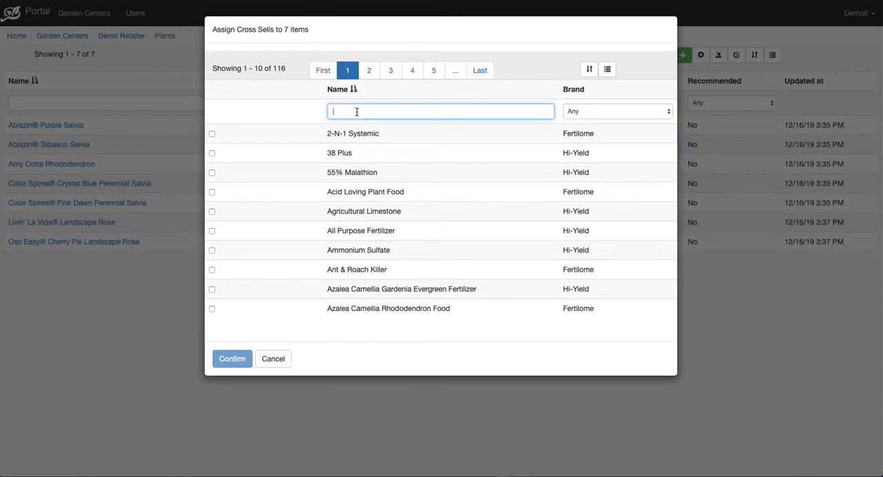
{"action": "type", "text": "premium"}
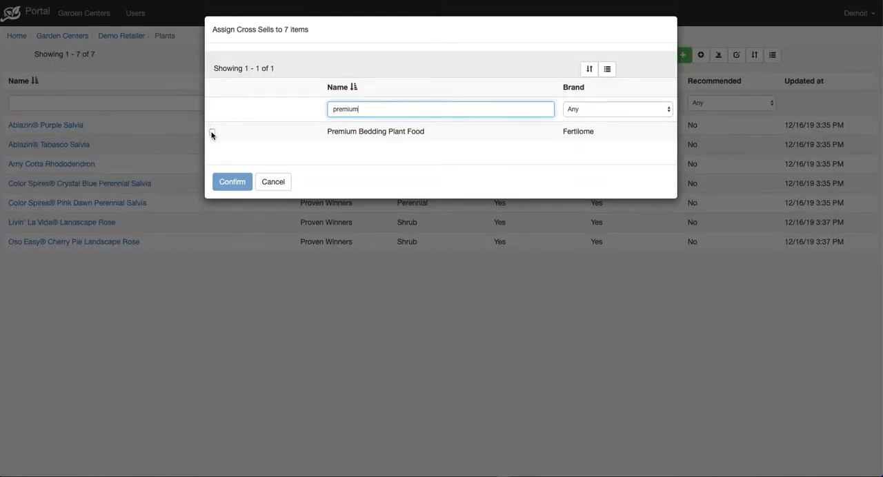
{"action": "left_click", "coordinate": [212, 134]}
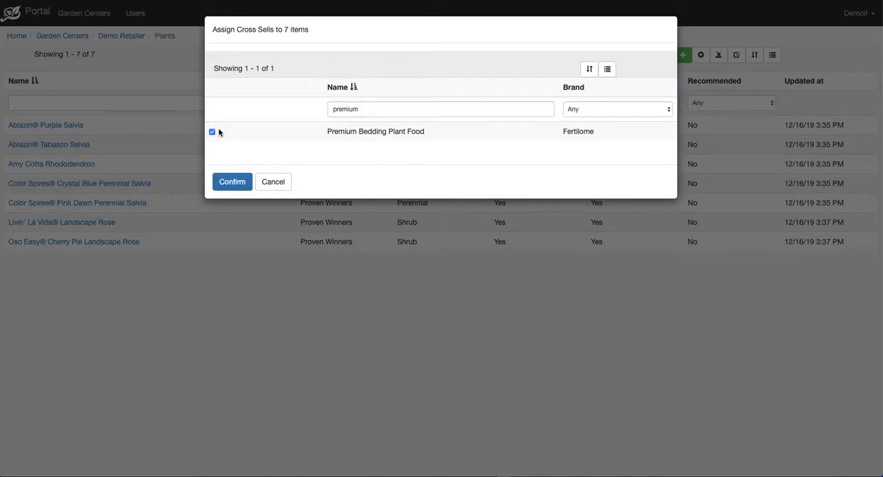
{"action": "double_click", "coordinate": [362, 109]}
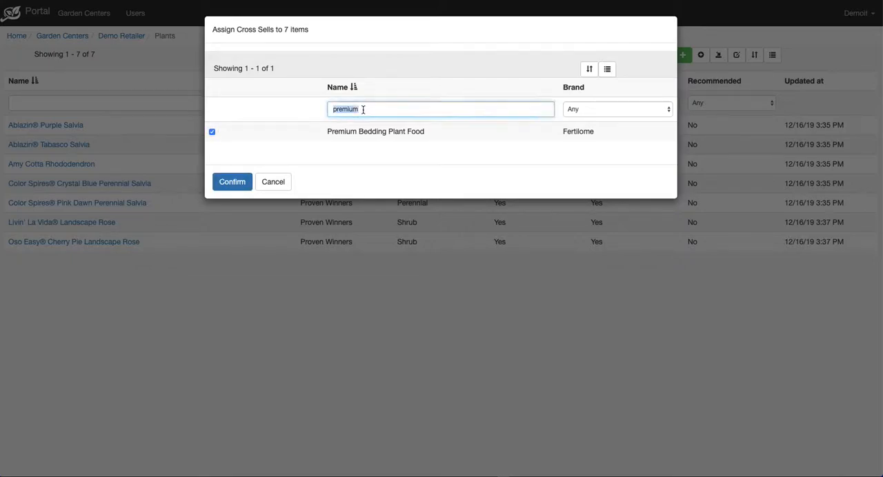
{"action": "type", "text": "root"}
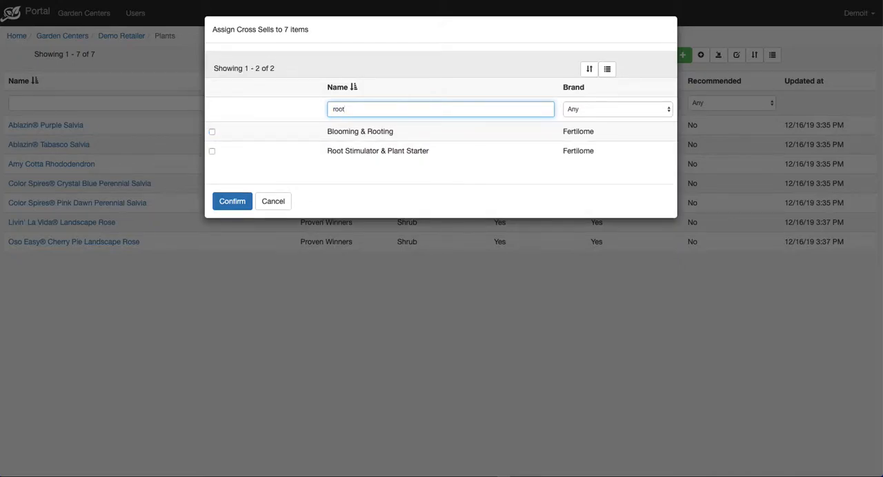
{"action": "left_click", "coordinate": [213, 151]}
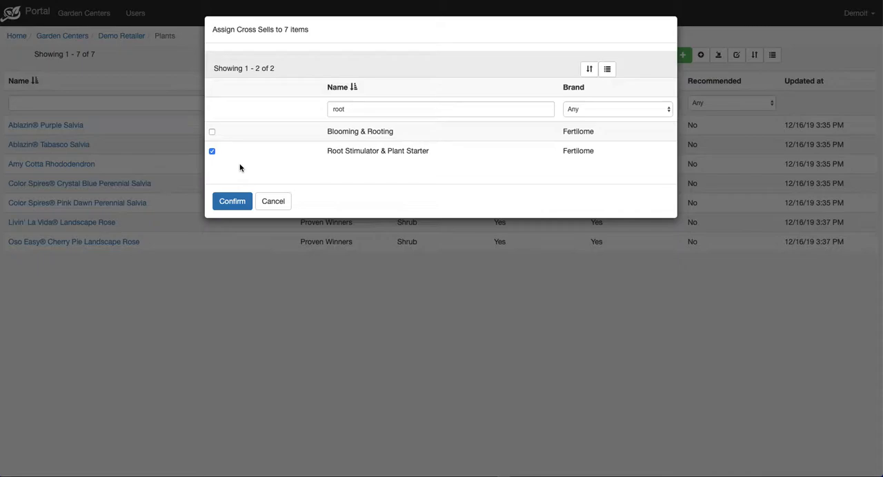
{"action": "left_click", "coordinate": [230, 200]}
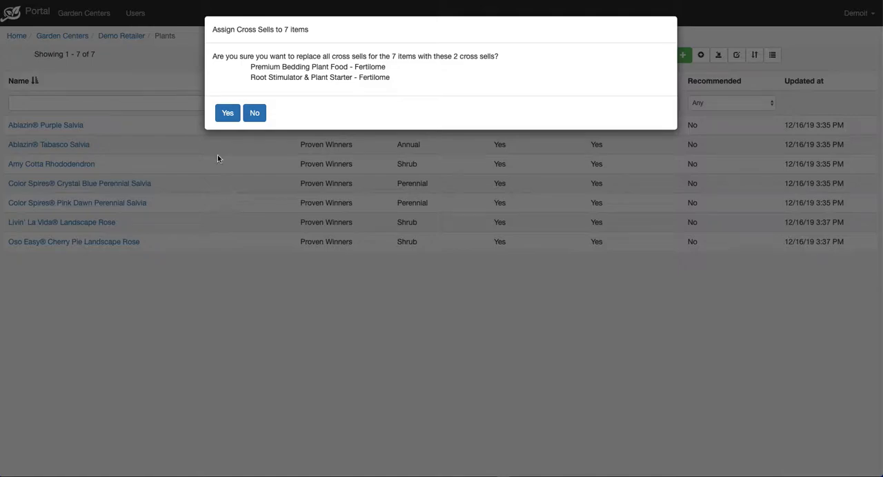
{"action": "left_click", "coordinate": [228, 113]}
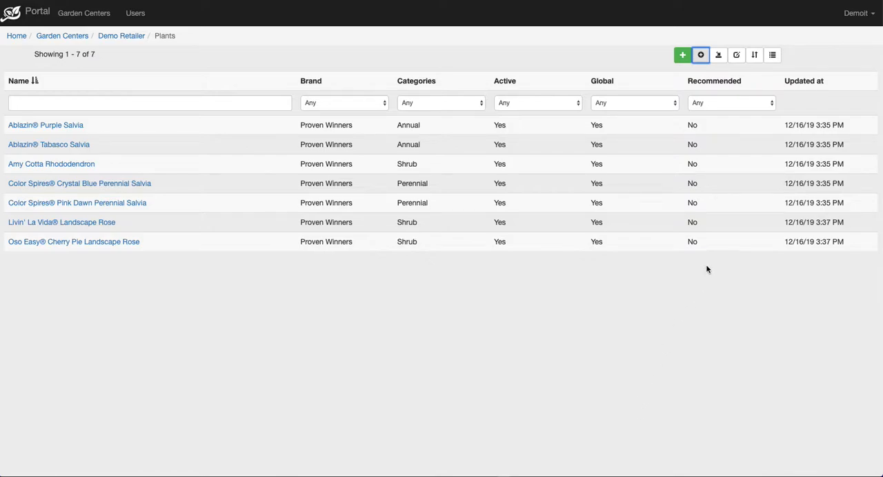
Remove the Brand, Active, Global, Recommended and Updated at columns from the plants table.
{"action": "left_click", "coordinate": [773, 56]}
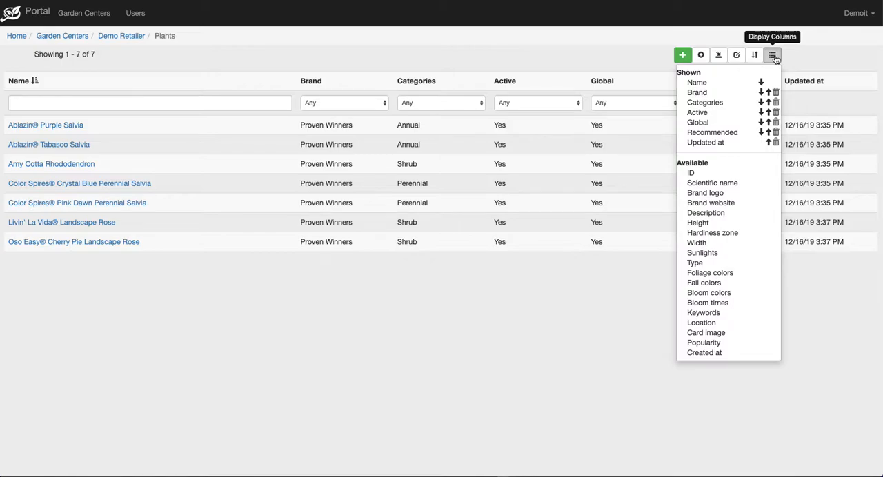
{"action": "left_click", "coordinate": [775, 93]}
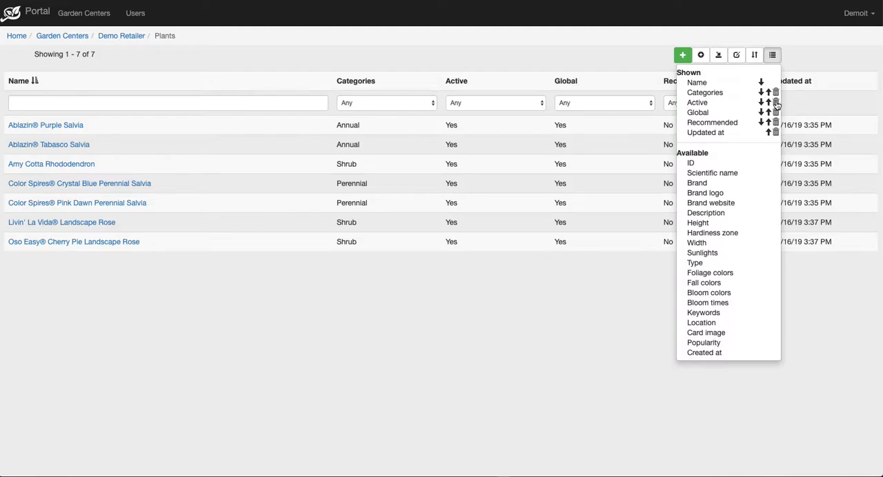
{"action": "left_click", "coordinate": [775, 102]}
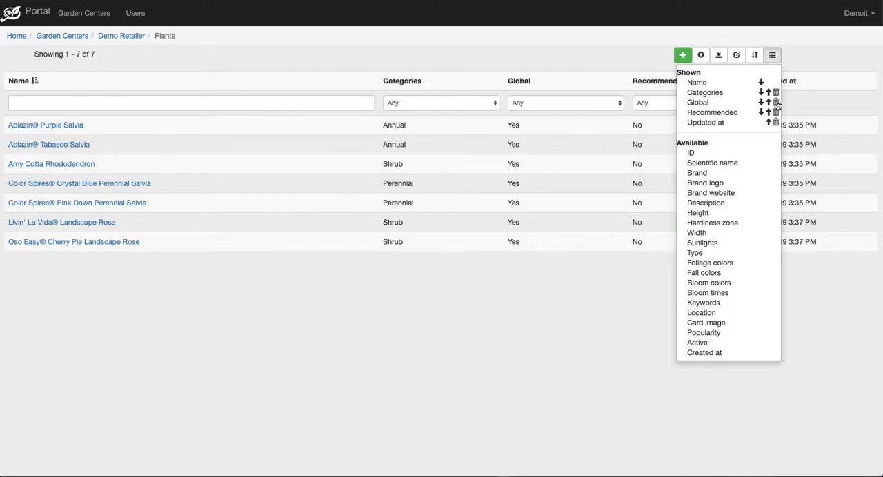
{"action": "left_click", "coordinate": [775, 103]}
{"action": "left_click", "coordinate": [775, 103]}
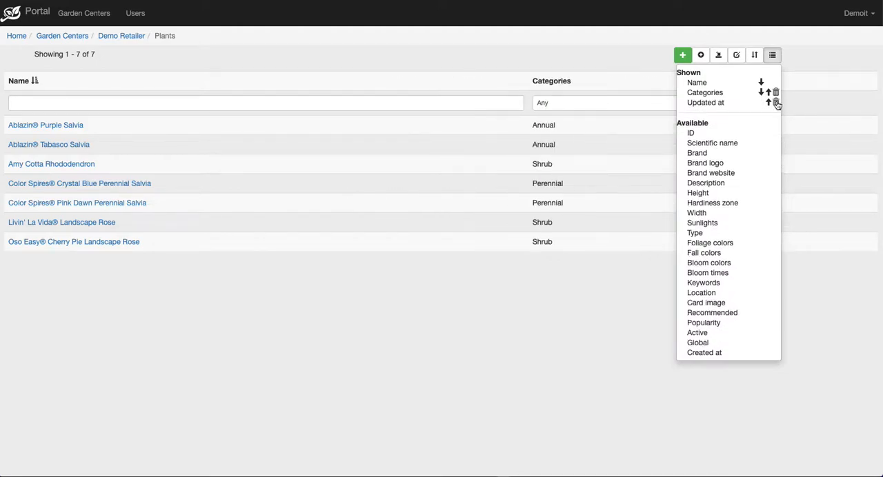
{"action": "left_click", "coordinate": [775, 103]}
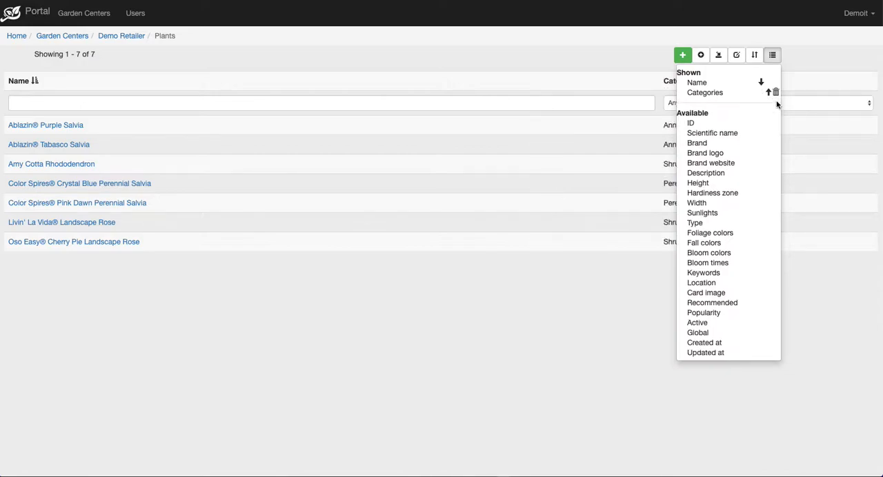
Add the Scientific name column to the plants table and place it before Categories.
{"action": "left_click", "coordinate": [722, 132]}
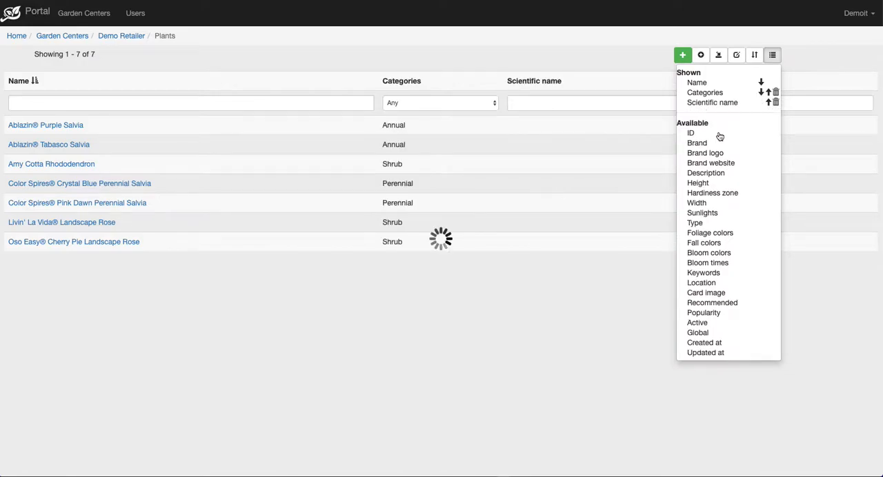
{"action": "left_click", "coordinate": [769, 103]}
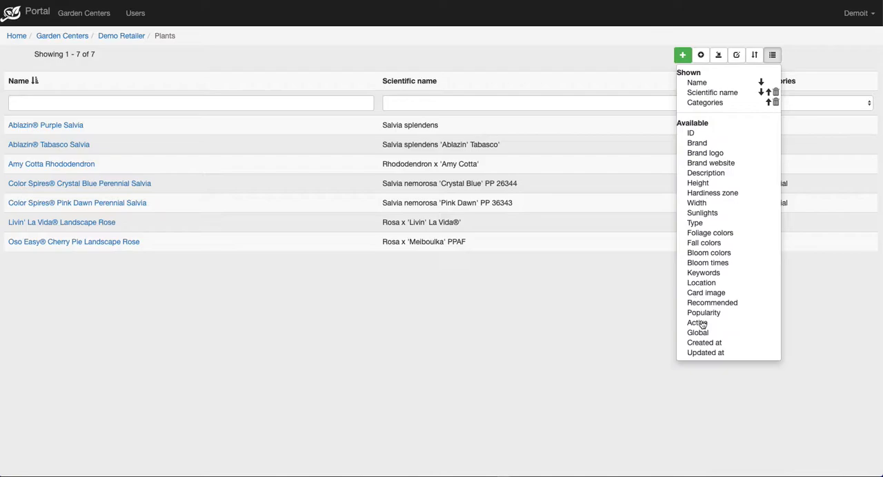
{"action": "left_click", "coordinate": [773, 57]}
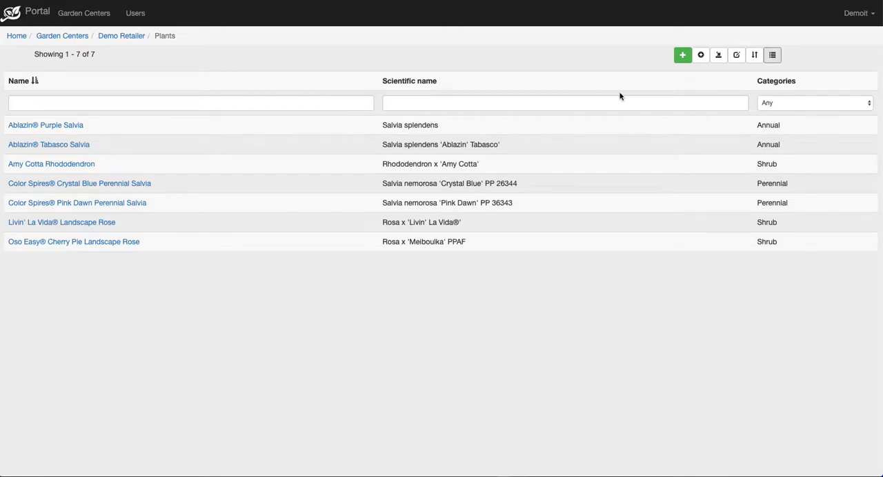
Filter the plants to the Shrub category and assign Hi-Yield All Purpose Fertilizer as their cross sell.
{"action": "left_click", "coordinate": [784, 105]}
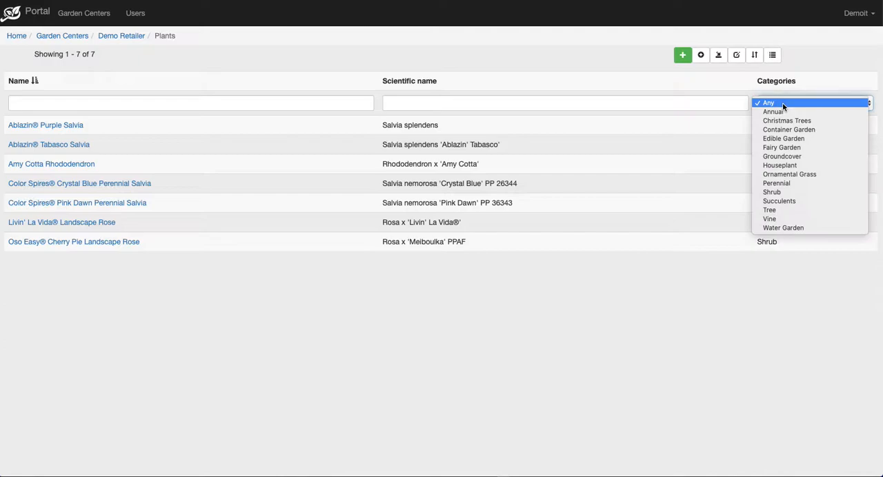
{"action": "left_click", "coordinate": [784, 193]}
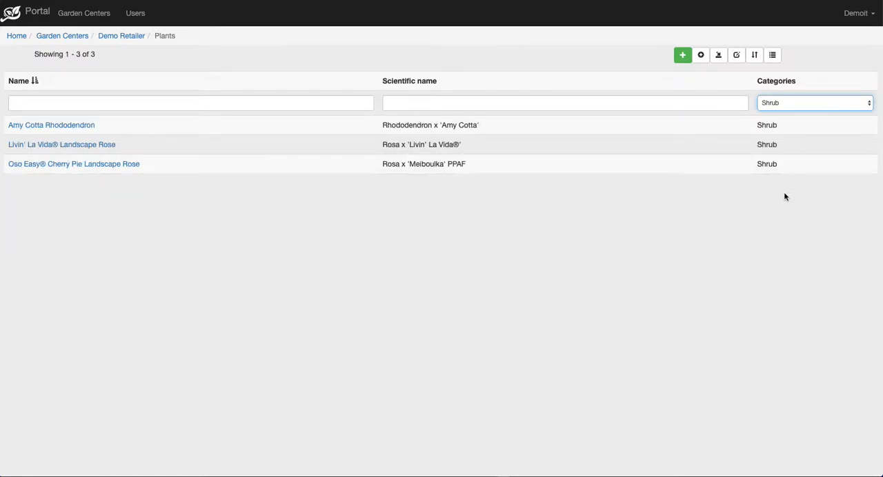
{"action": "left_click", "coordinate": [700, 56]}
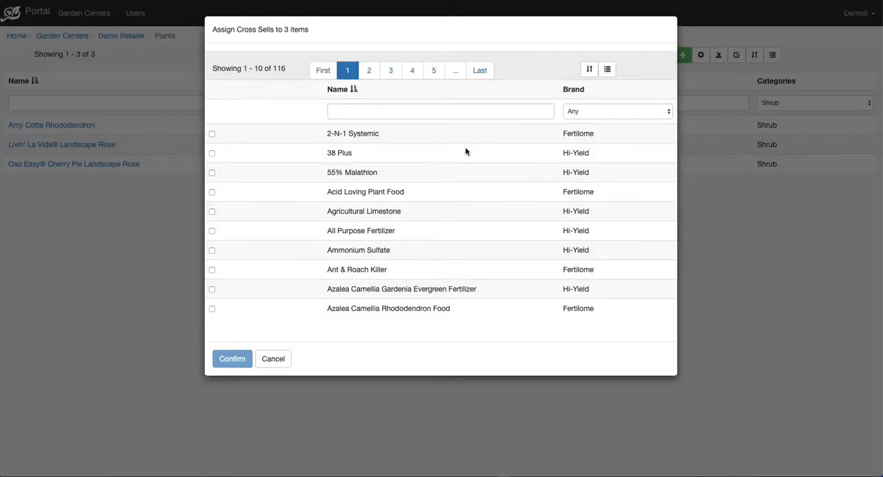
{"action": "left_click", "coordinate": [212, 231]}
{"action": "left_click", "coordinate": [232, 359]}
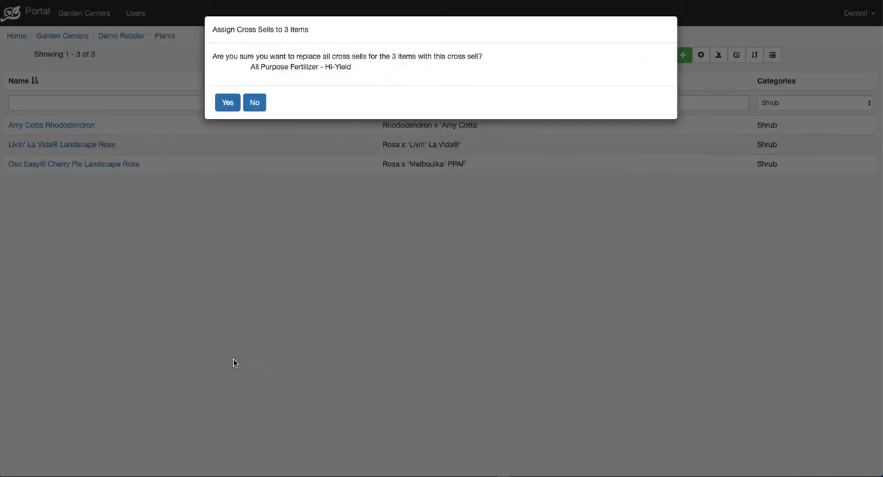
{"action": "left_click", "coordinate": [227, 104]}
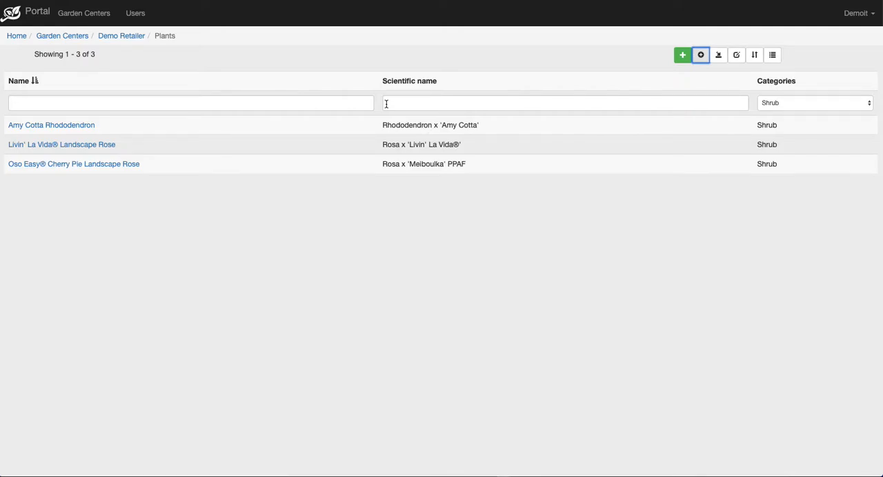
Reset the category filter to Any and filter the plants by scientific name "Rosa" and name "Rose".
{"action": "left_click", "coordinate": [774, 107]}
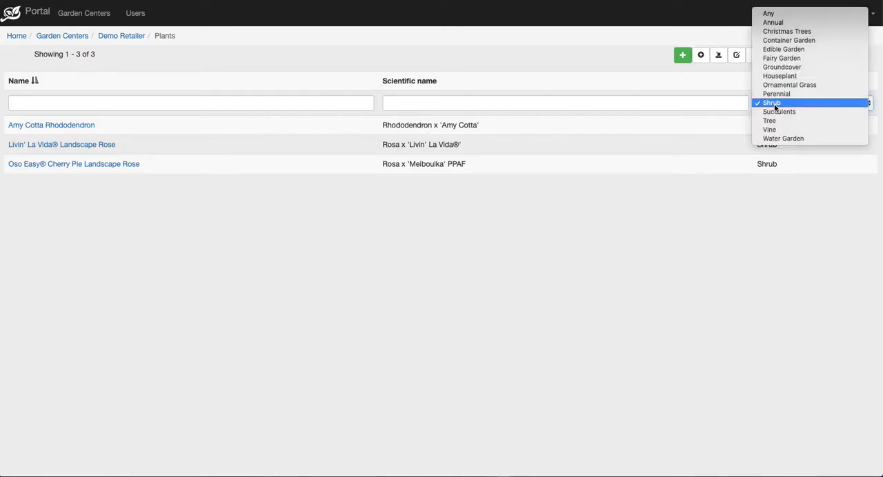
{"action": "left_click", "coordinate": [778, 14]}
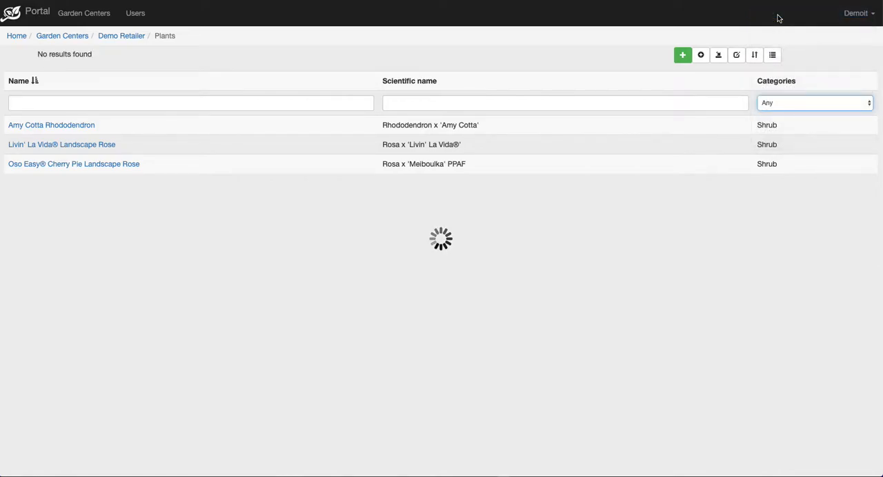
{"action": "left_click", "coordinate": [460, 103]}
{"action": "type", "text": "Rosa"}
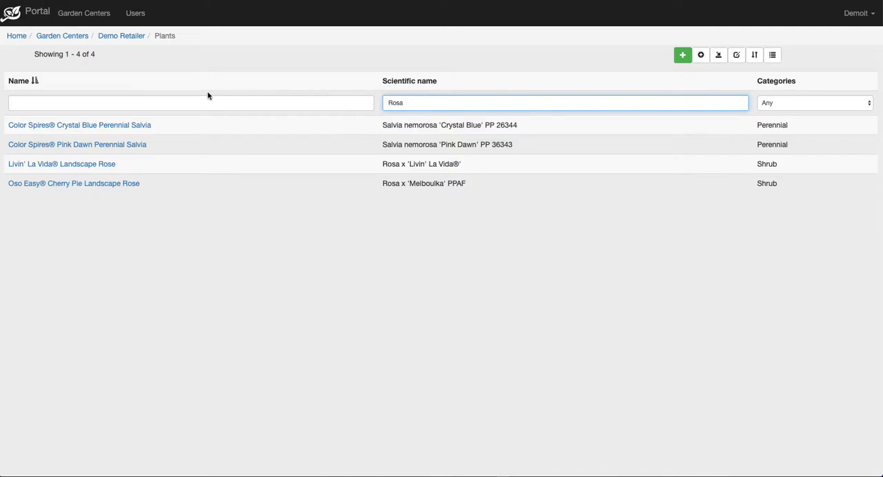
{"action": "left_click", "coordinate": [181, 101]}
{"action": "type", "text": "Rose"}
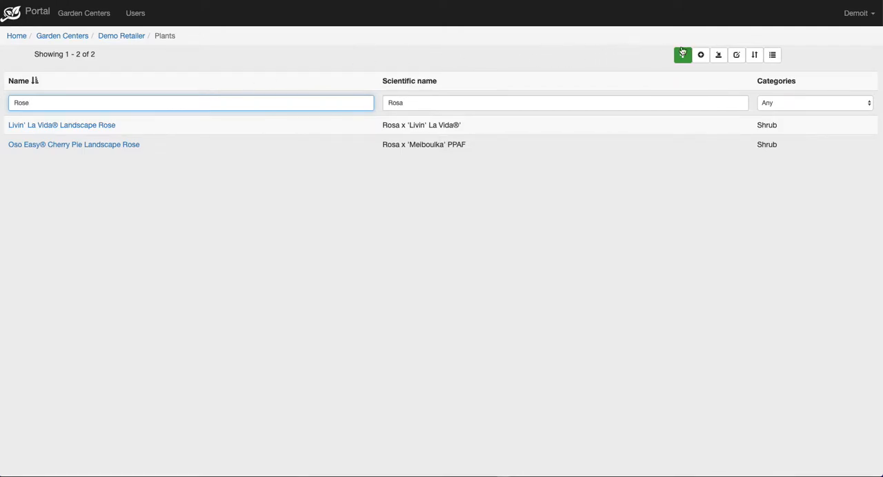
Assign Fertilome Rose & Flower Food with Systemic as the cross sell for the filtered rose plants.
{"action": "left_click", "coordinate": [701, 56]}
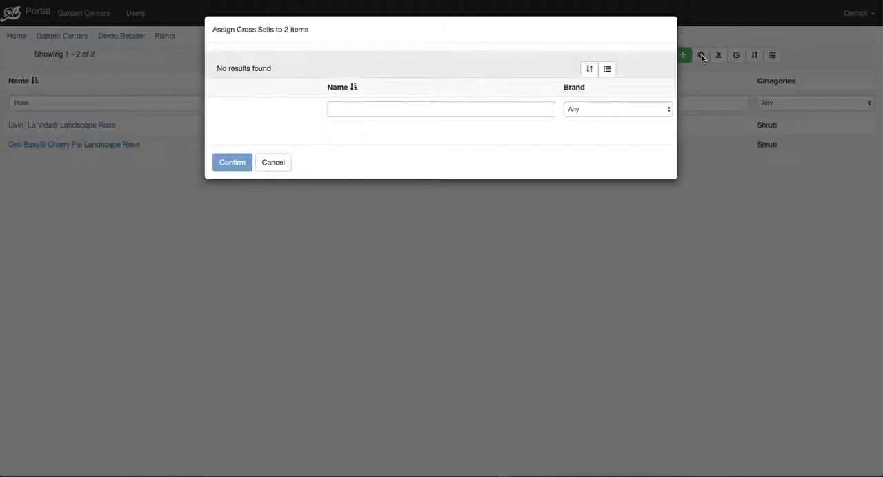
{"action": "left_click", "coordinate": [434, 109]}
{"action": "type", "text": "rose"}
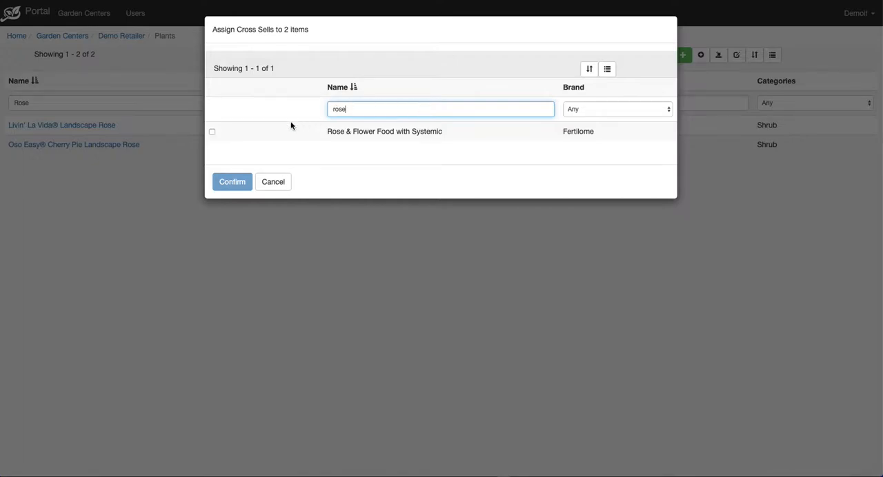
{"action": "left_click", "coordinate": [212, 132]}
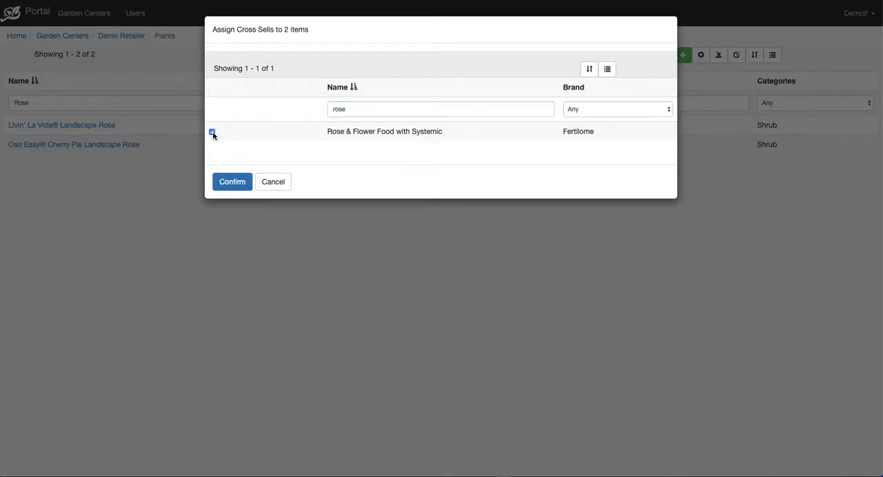
{"action": "left_click", "coordinate": [232, 182]}
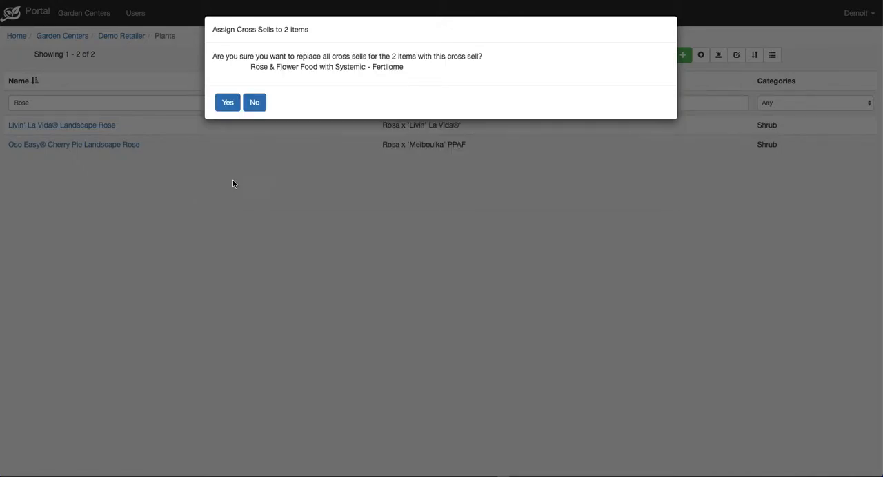
{"action": "left_click", "coordinate": [227, 103]}
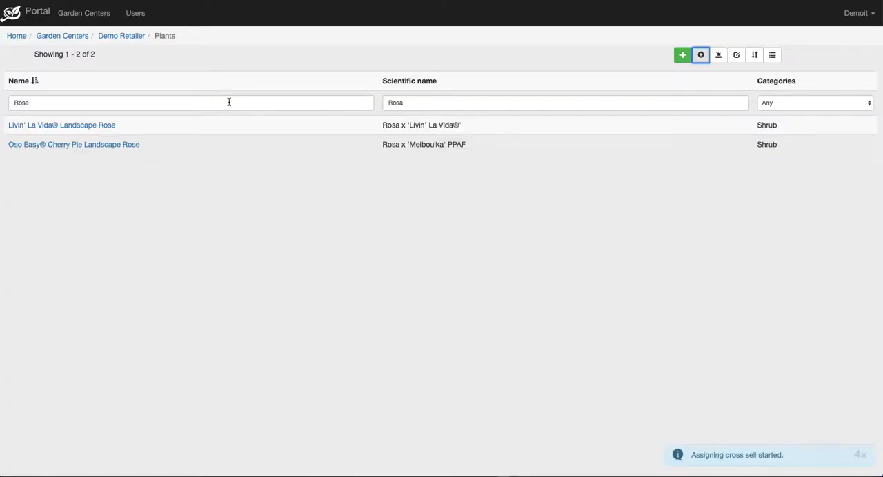